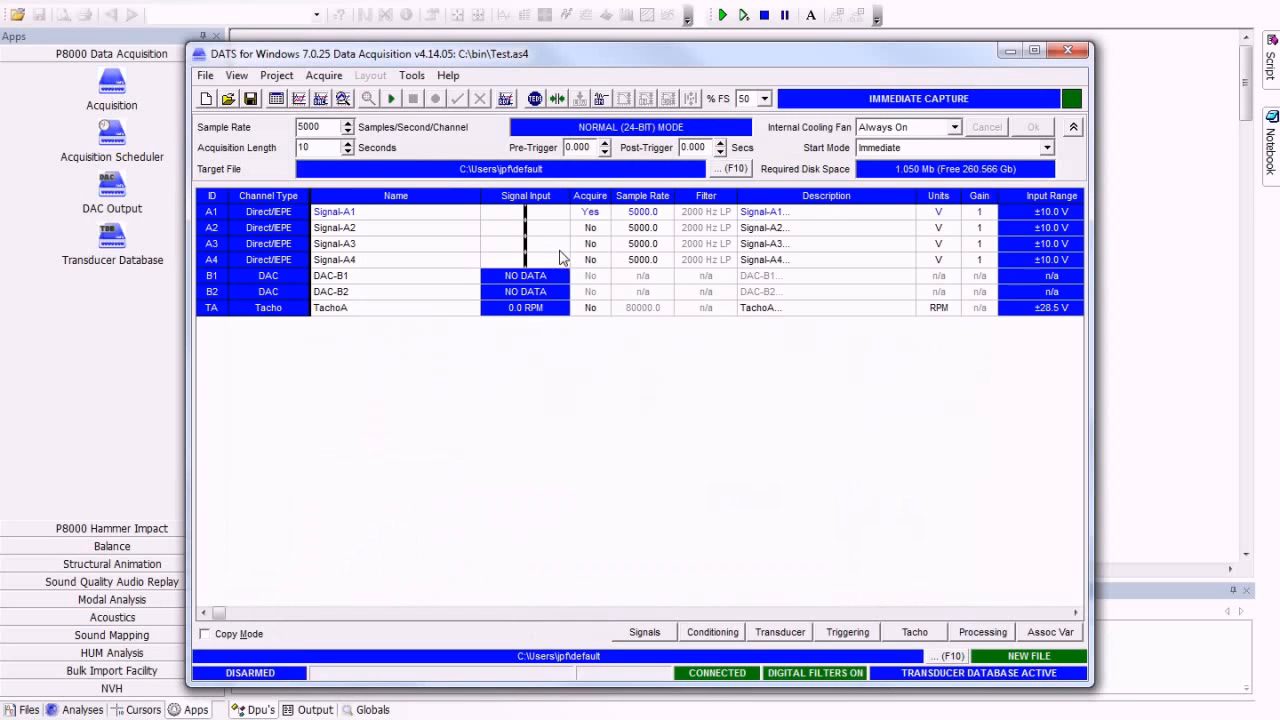
Step: Start a new acquisition setup and copy channel A1's enabled Acquire setting to channels A2 to A4 with Copy Mode
left_click(206, 76)
left_click(226, 99)
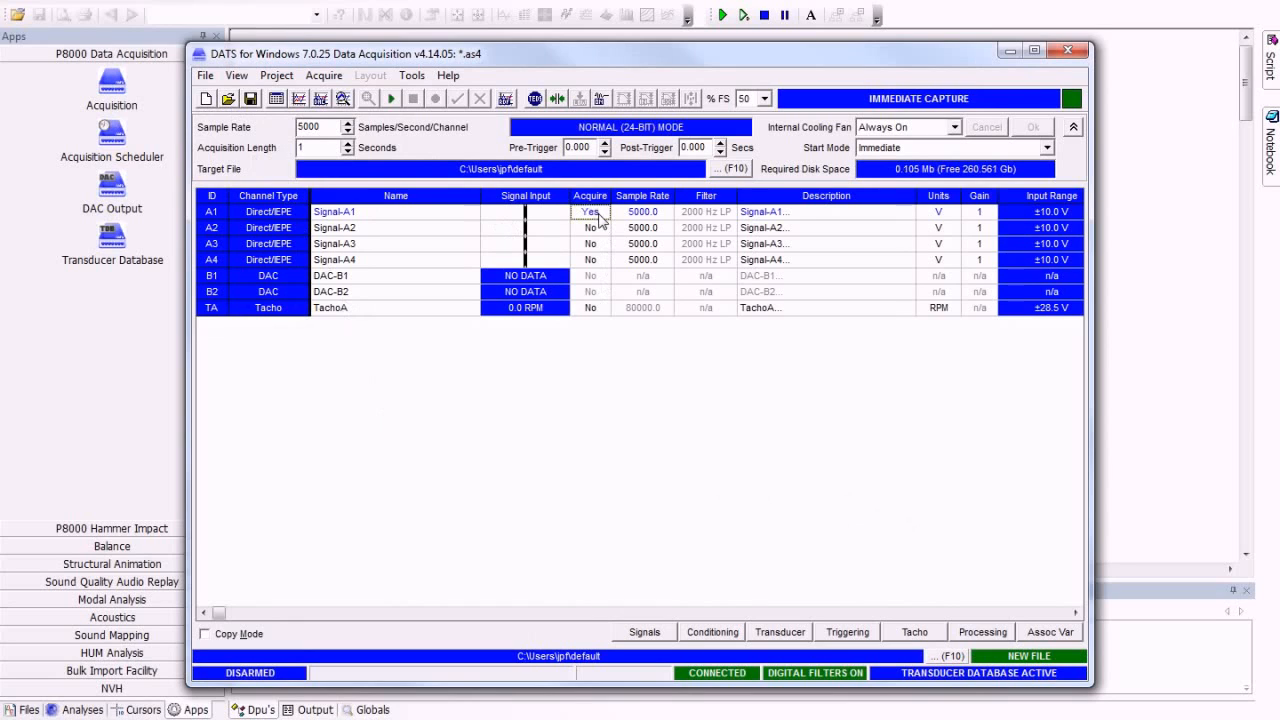
left_click(206, 634)
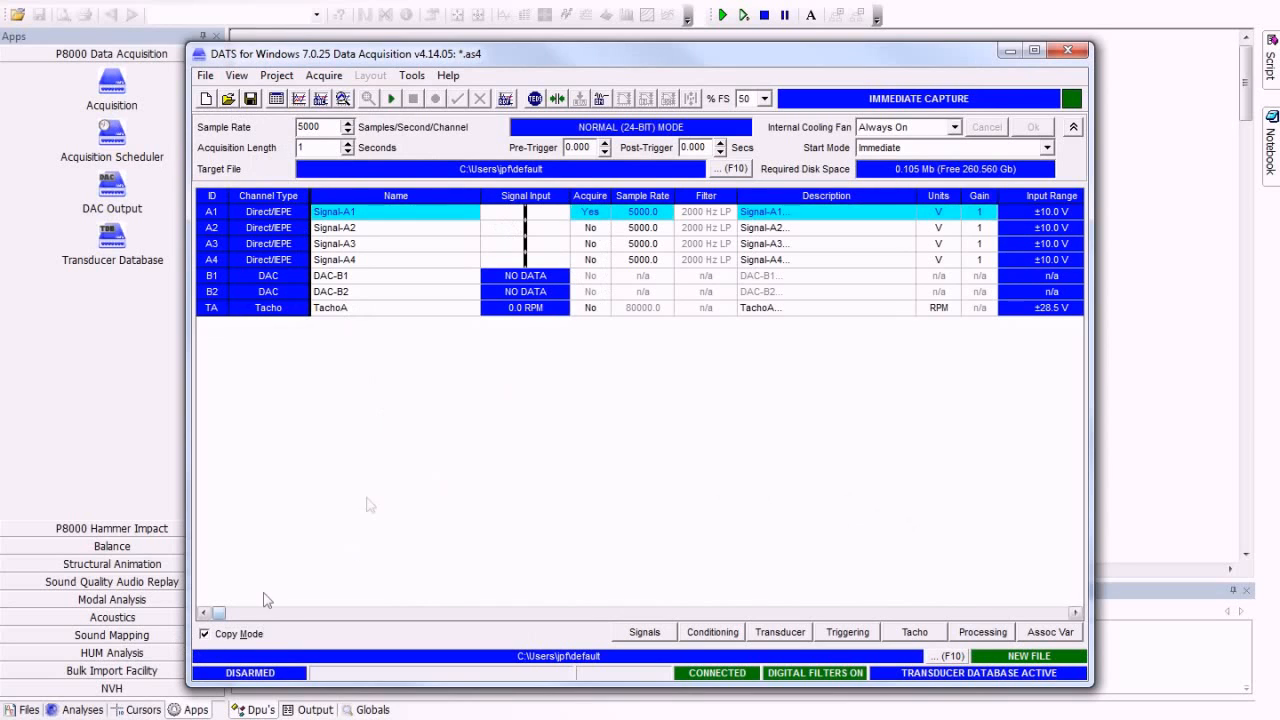
left_click_drag(589, 214, 587, 272)
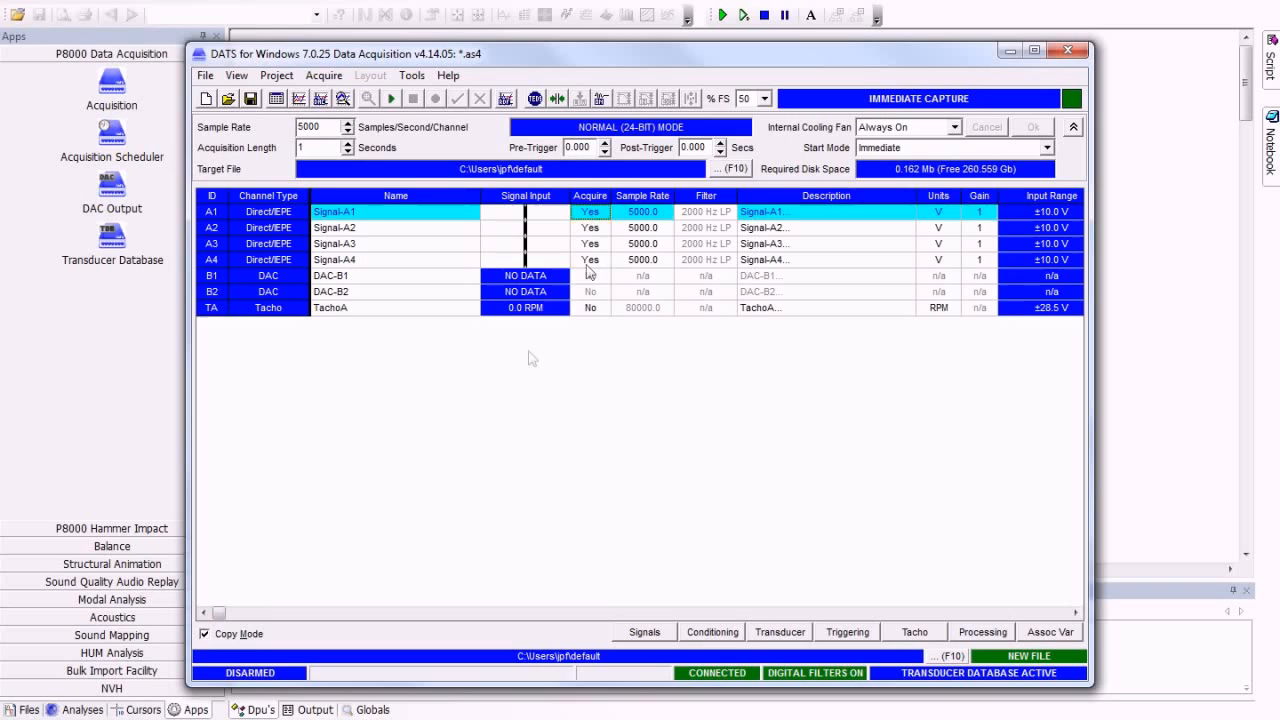
left_click(236, 636)
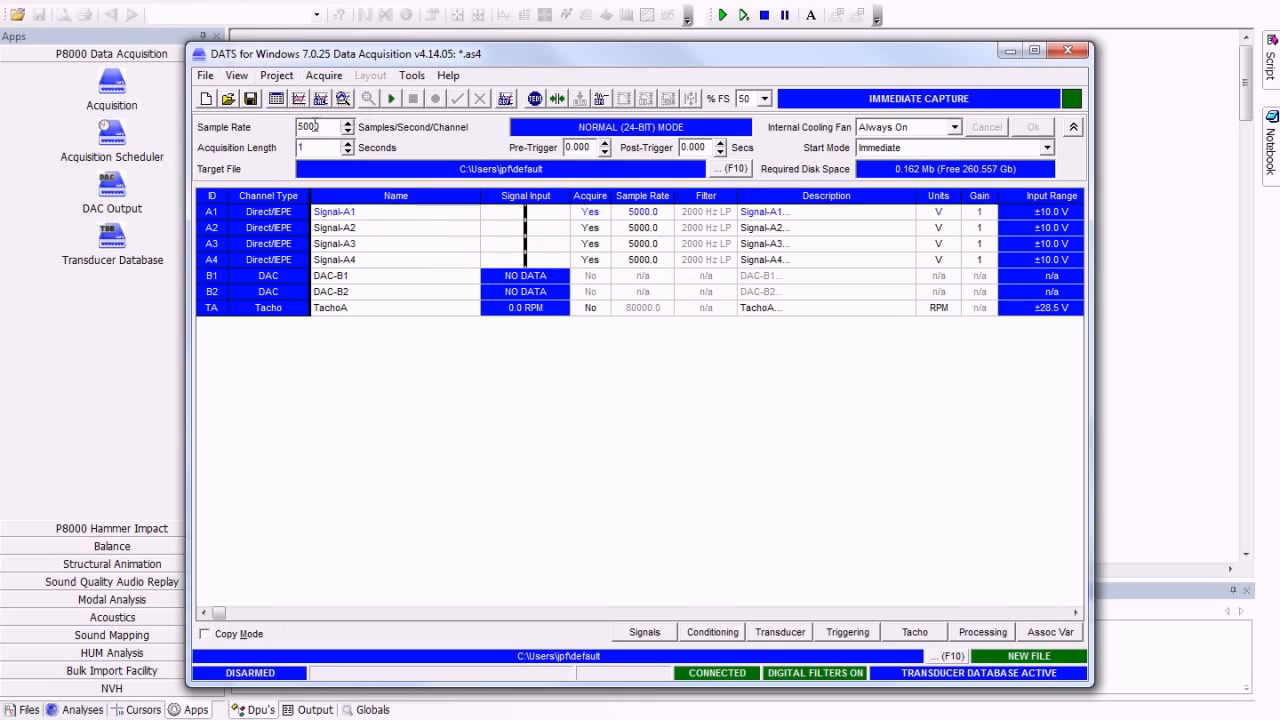
Step: Set the sample rate to 10000 samples per second per channel and apply it
key("BackSpace")
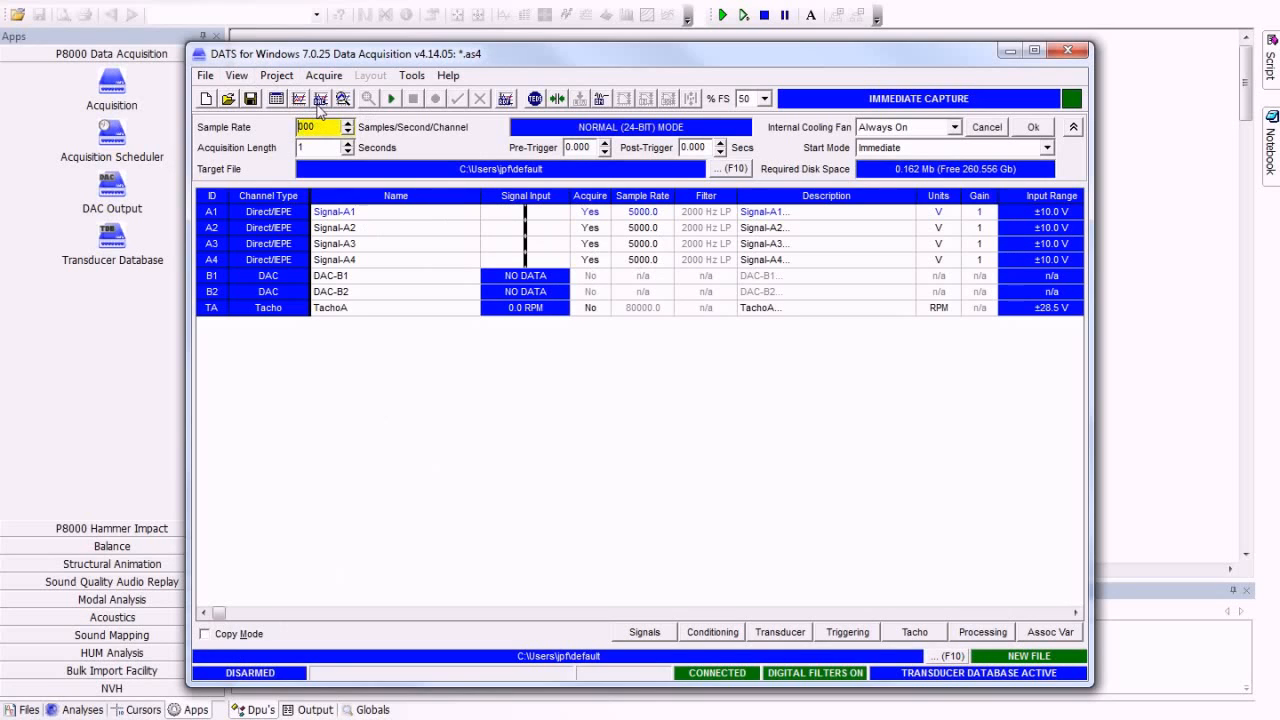
type("1")
left_click(1031, 128)
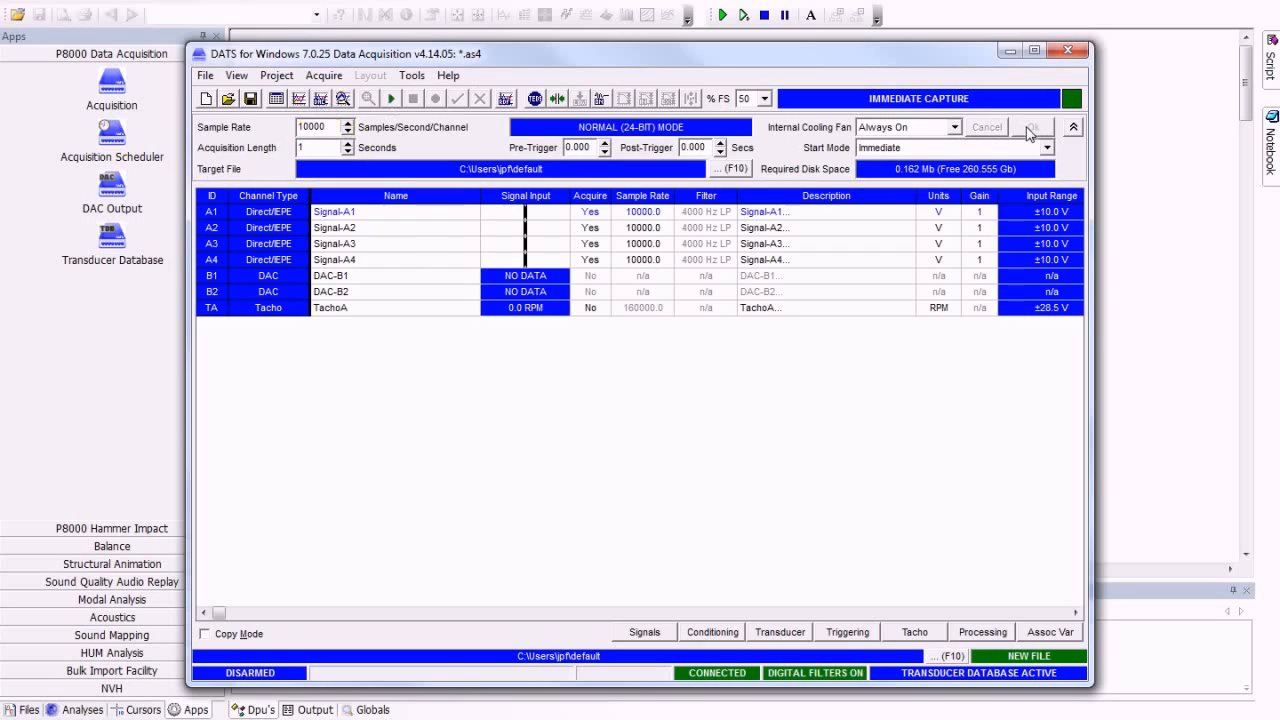
Step: Set the target data file to Test01 in the C:\Data folder
left_click(950, 656)
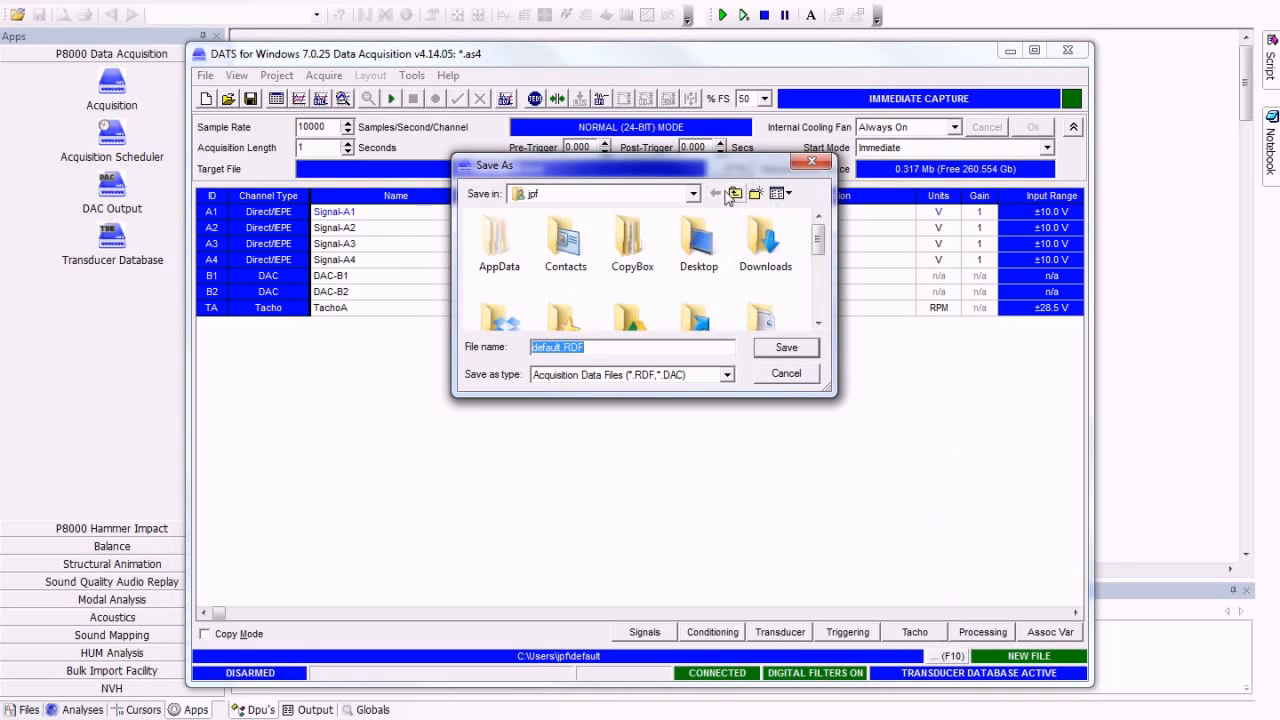
left_click(692, 195)
left_click(595, 284)
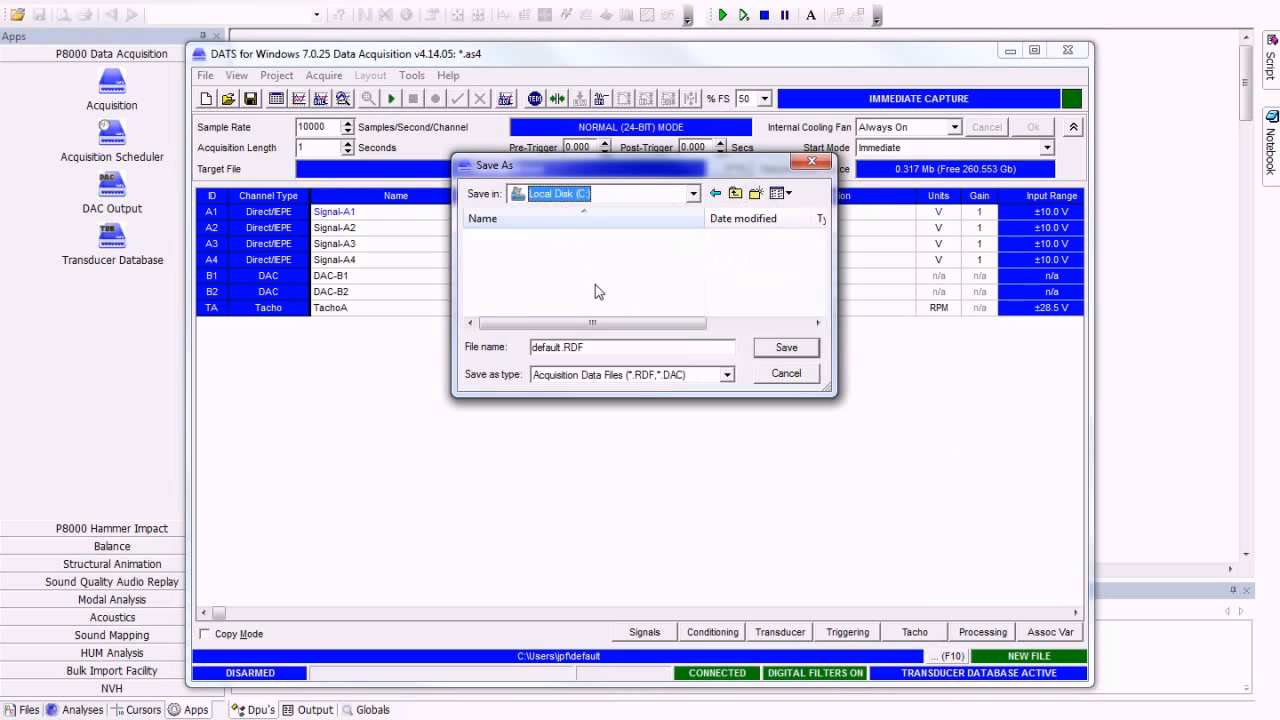
double_click(530, 290)
left_click(559, 347)
key("BackSpace")
key("BackSpace")
key("BackSpace")
key("BackSpace")
key("BackSpace")
key("BackSpace")
type("Test")
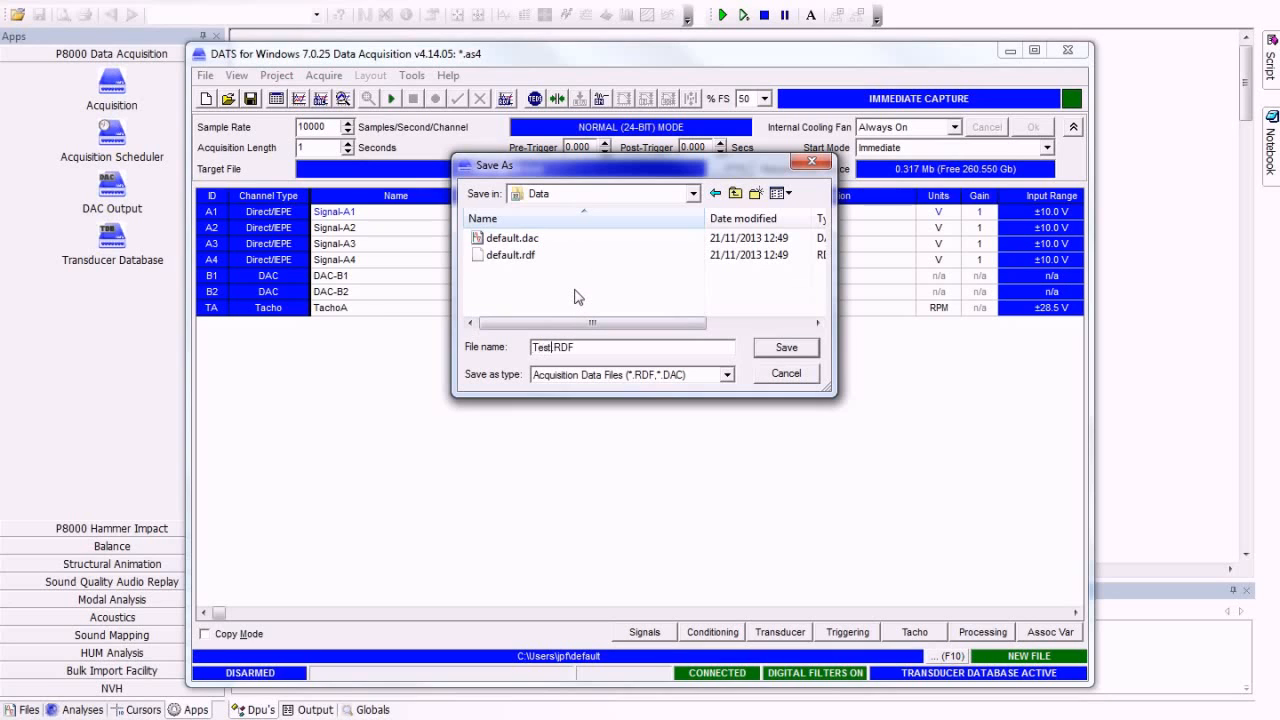
type("01")
left_click(787, 350)
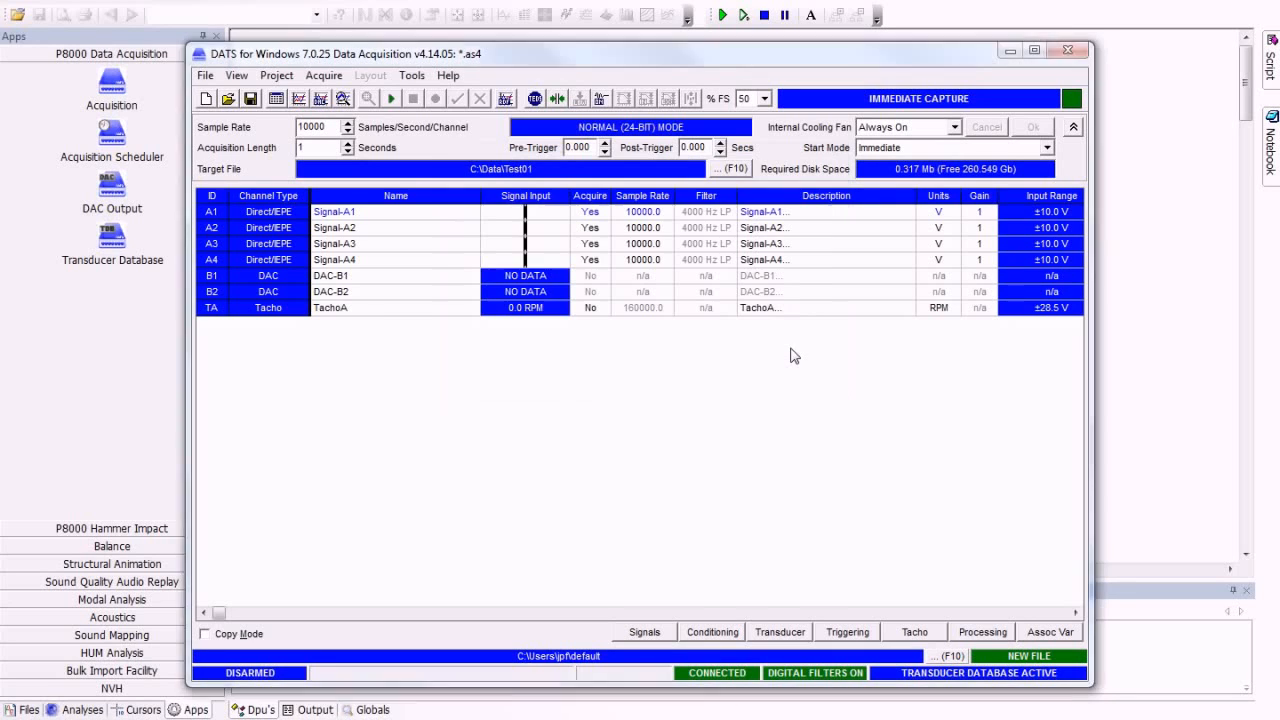
Step: Save the acquisition setup as Test.as4 in the C:\Data folder
left_click(205, 77)
left_click(250, 146)
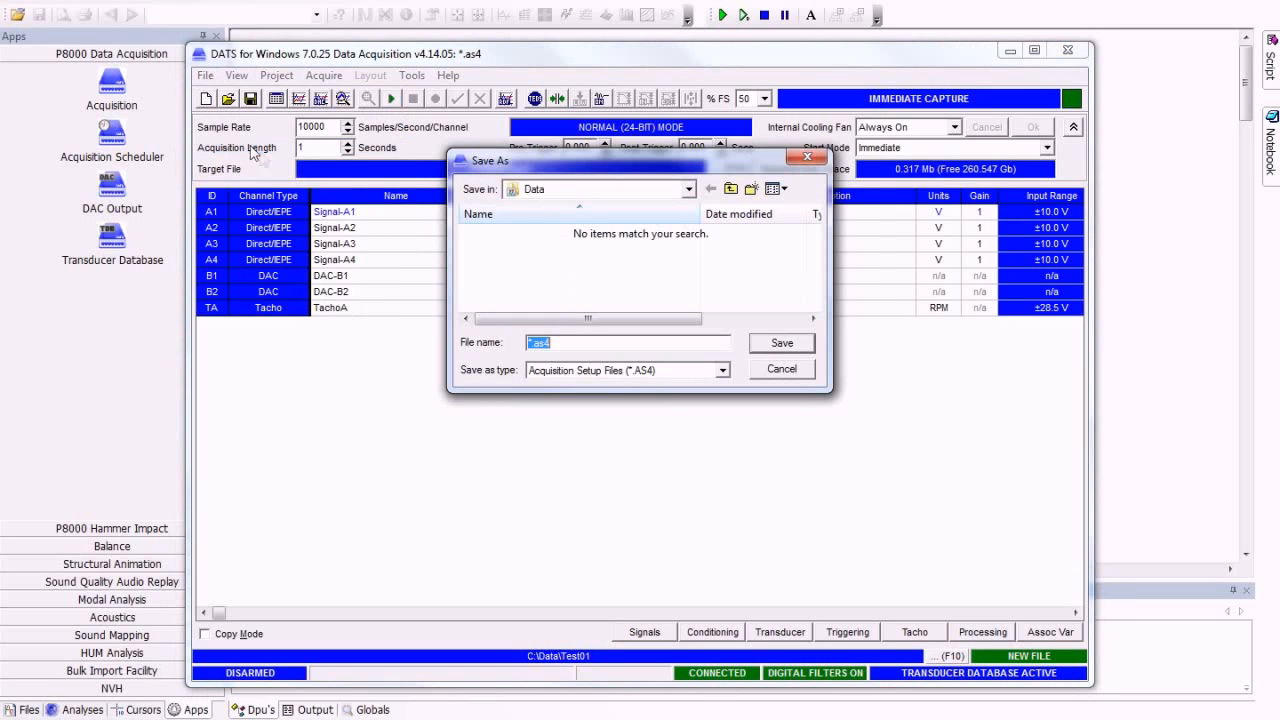
left_click(533, 341)
key("BackSpace")
type("Test")
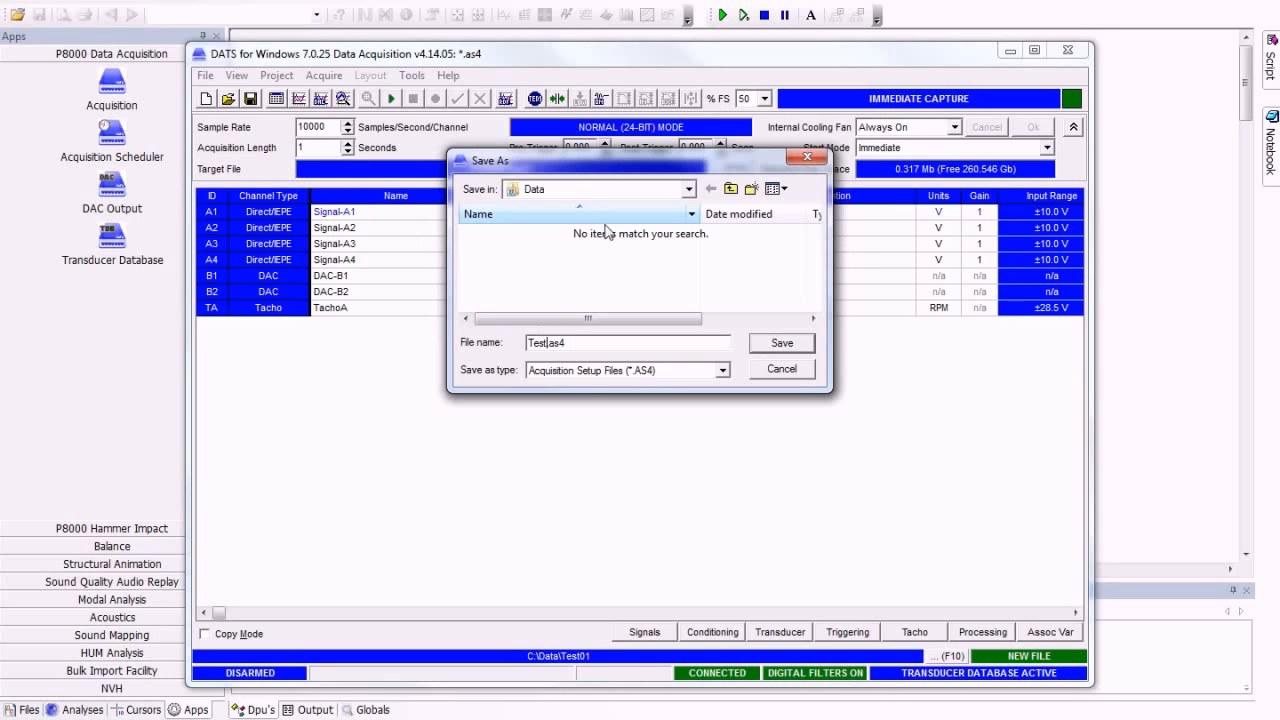
left_click(782, 345)
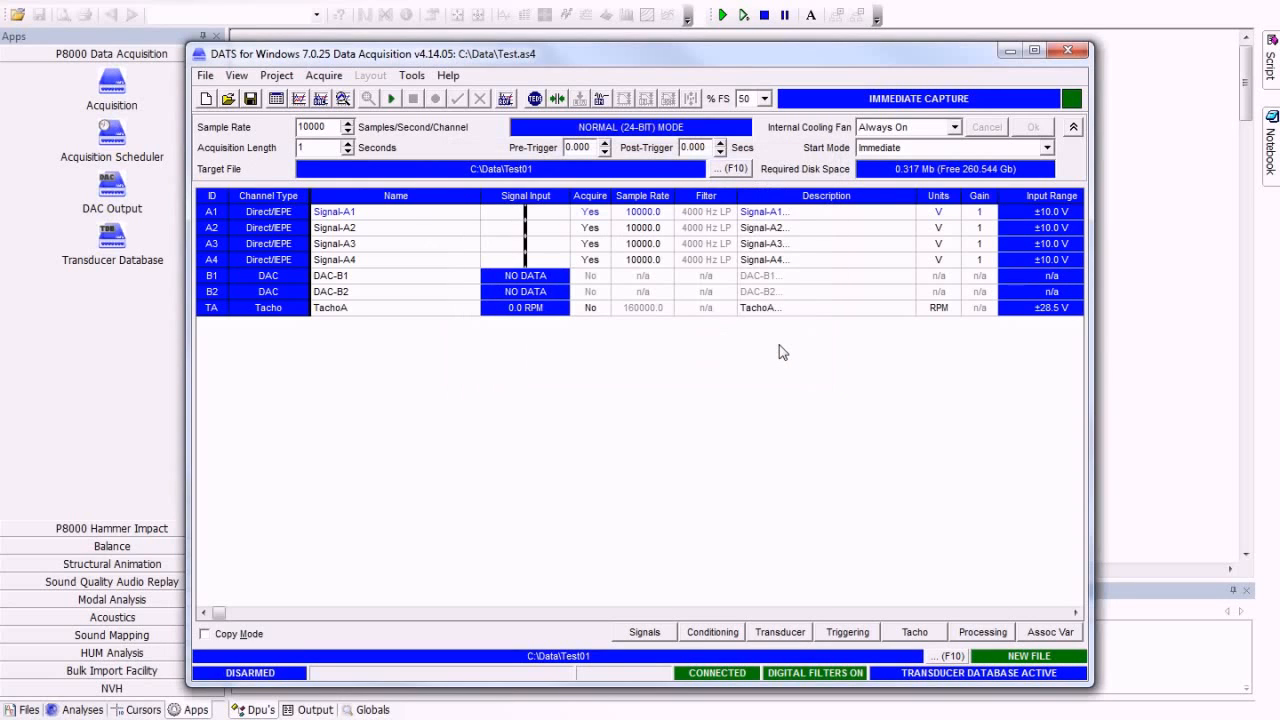
Step: Review the Acquisition Control and External Control options for remote scheduled operation, accept them, and close the Data Acquisition window
left_click(421, 79)
left_click(475, 227)
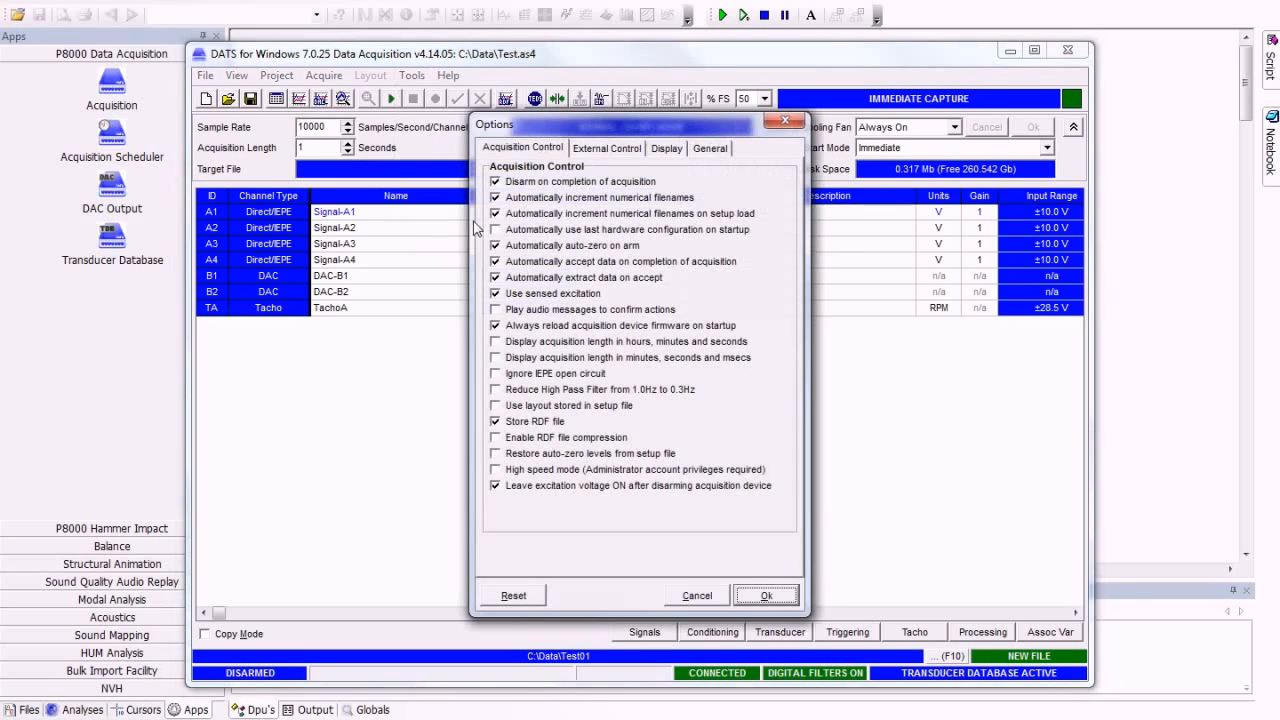
left_click(627, 152)
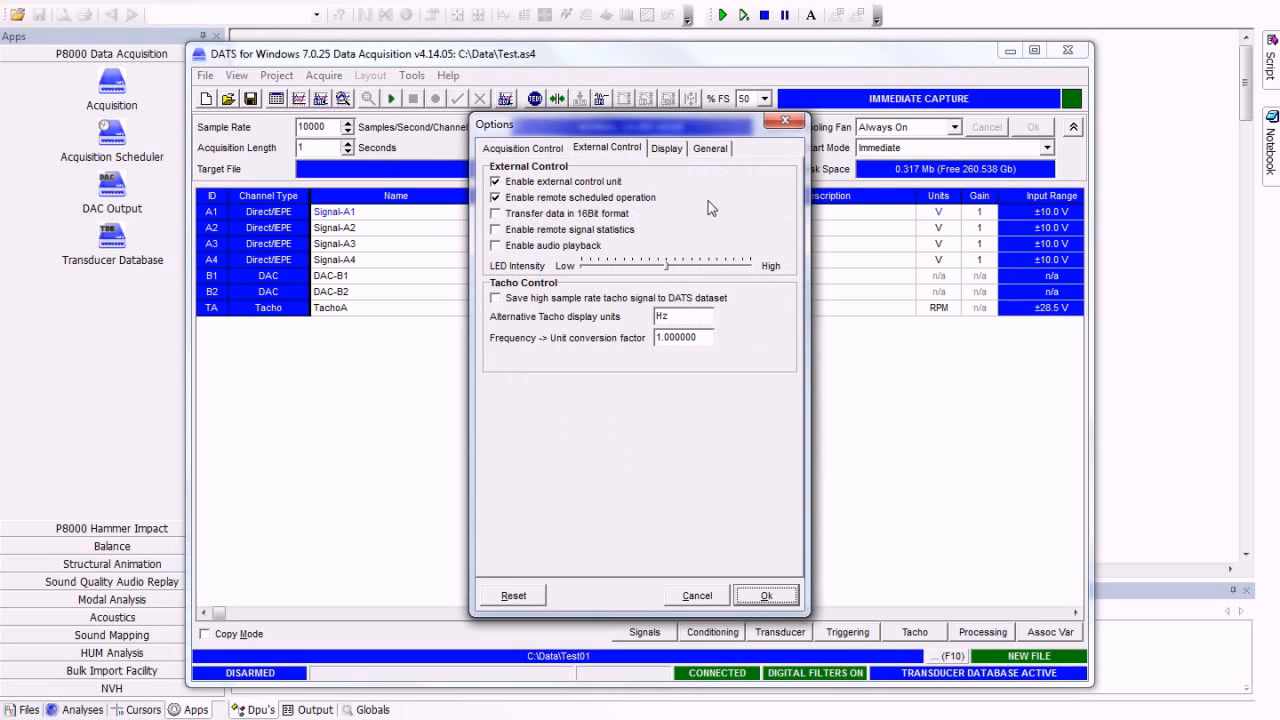
left_click(765, 596)
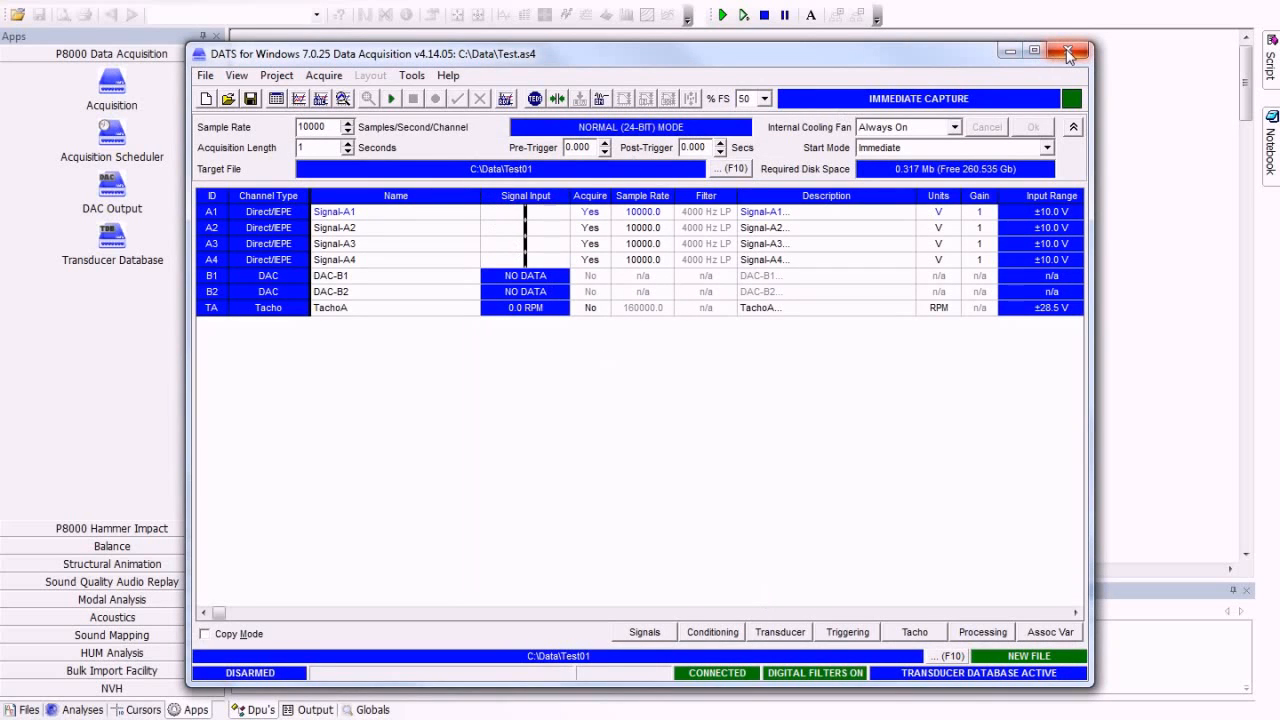
left_click(1068, 55)
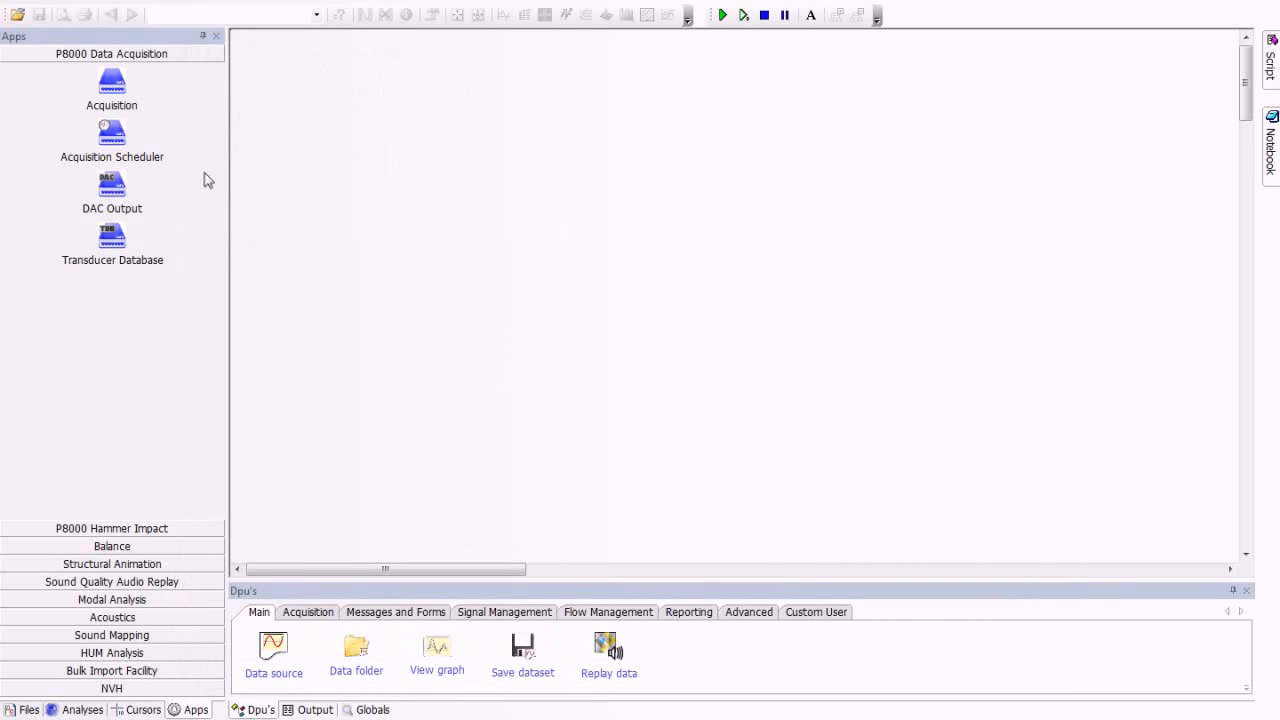
Step: Open the Acquisition Scheduler and select C:\Data\Test.as4 as its acquisition set-up file
left_click(112, 134)
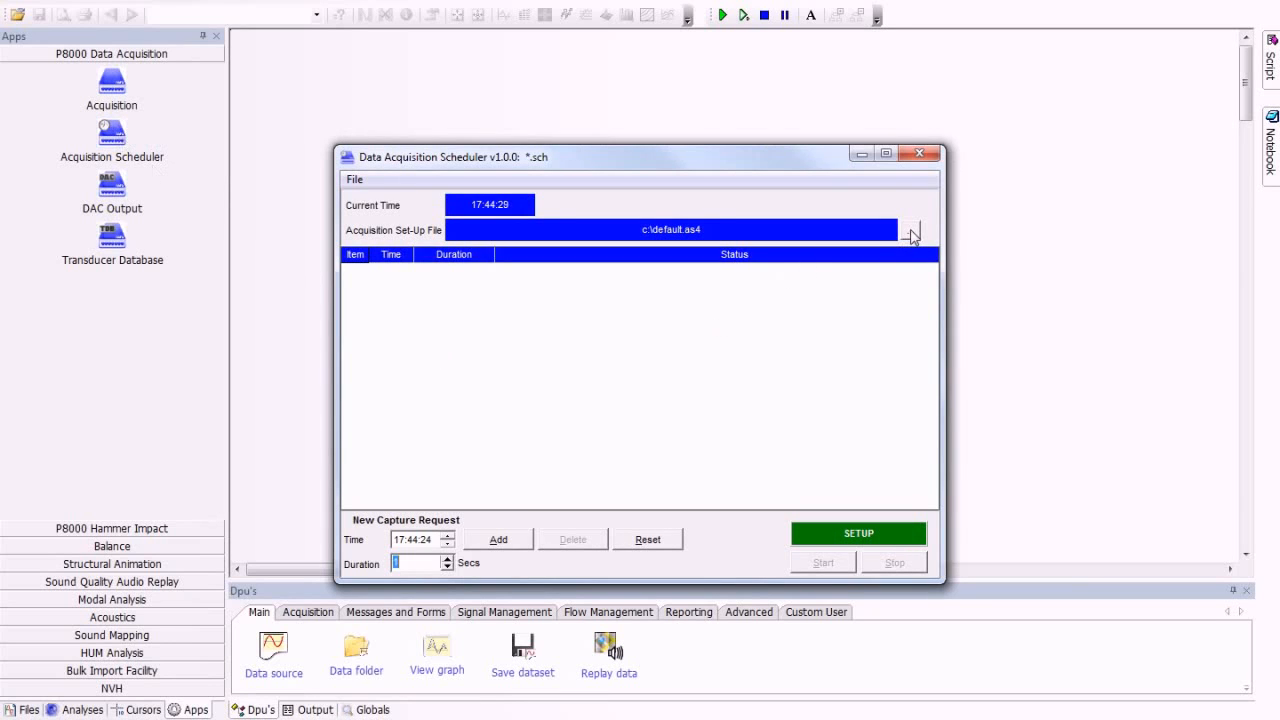
left_click(912, 233)
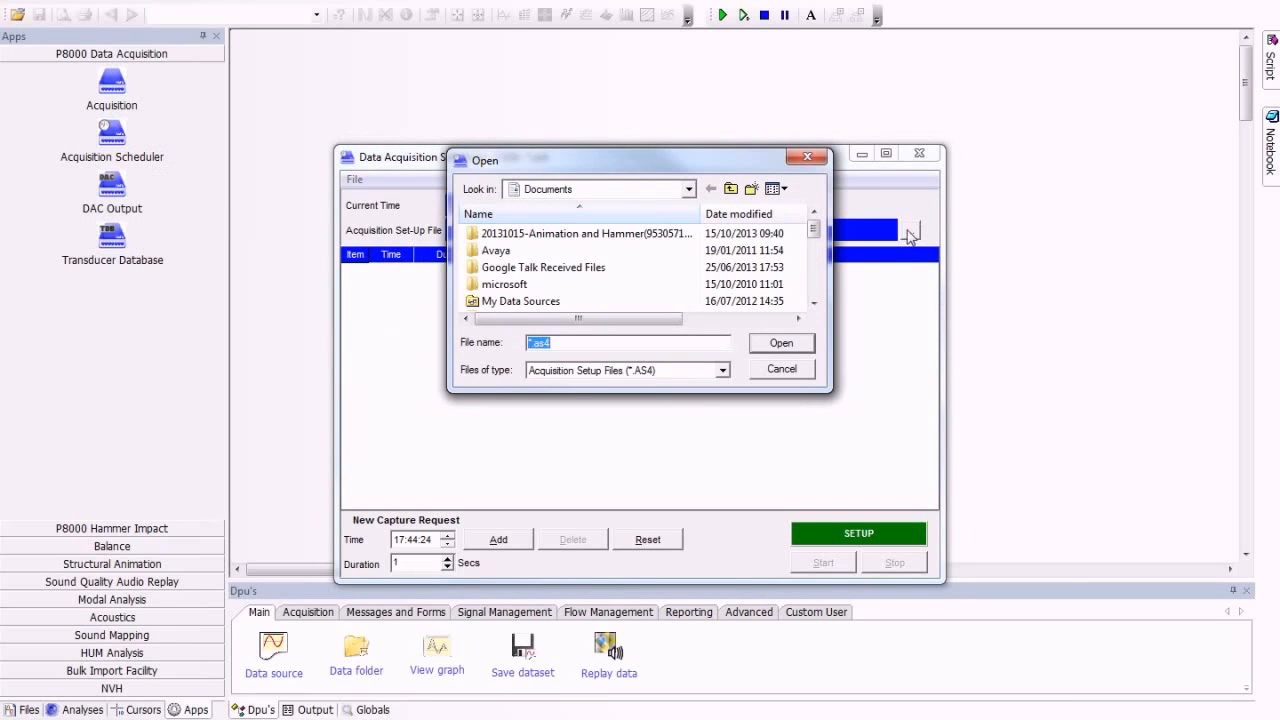
left_click(651, 192)
left_click(581, 299)
scroll(583, 302, "down", 5)
double_click(500, 285)
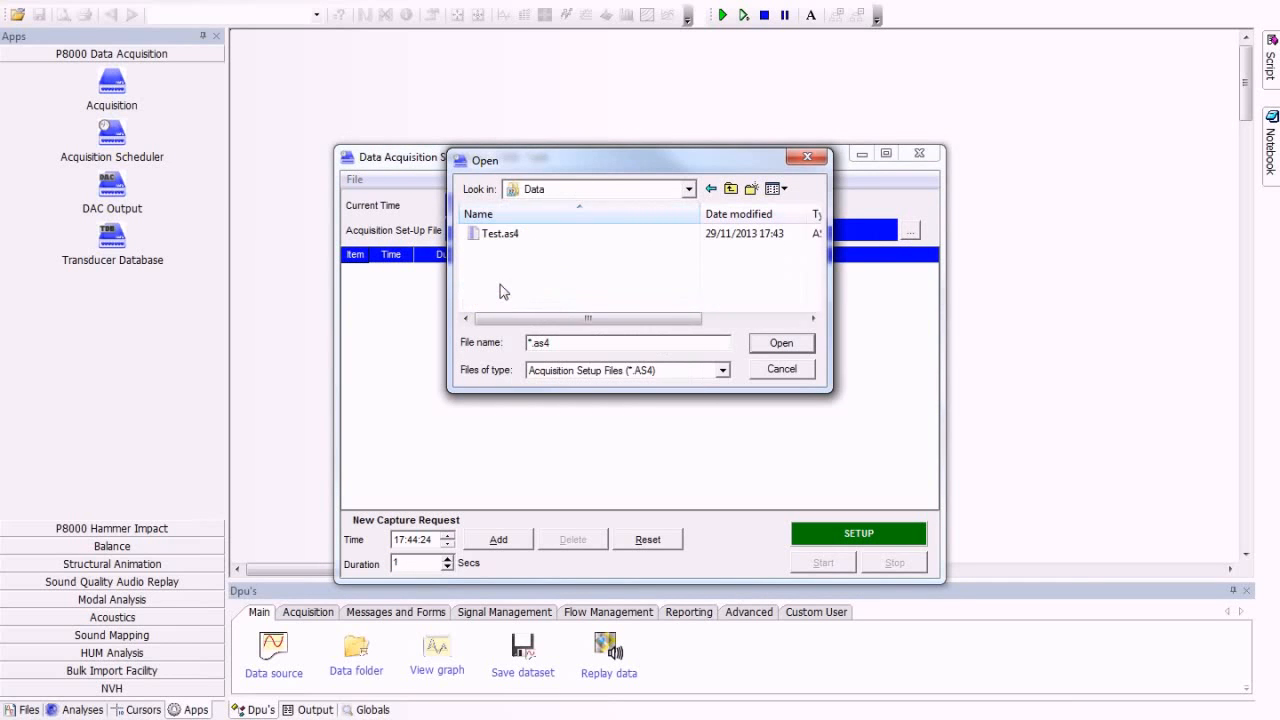
left_click(502, 233)
left_click(781, 343)
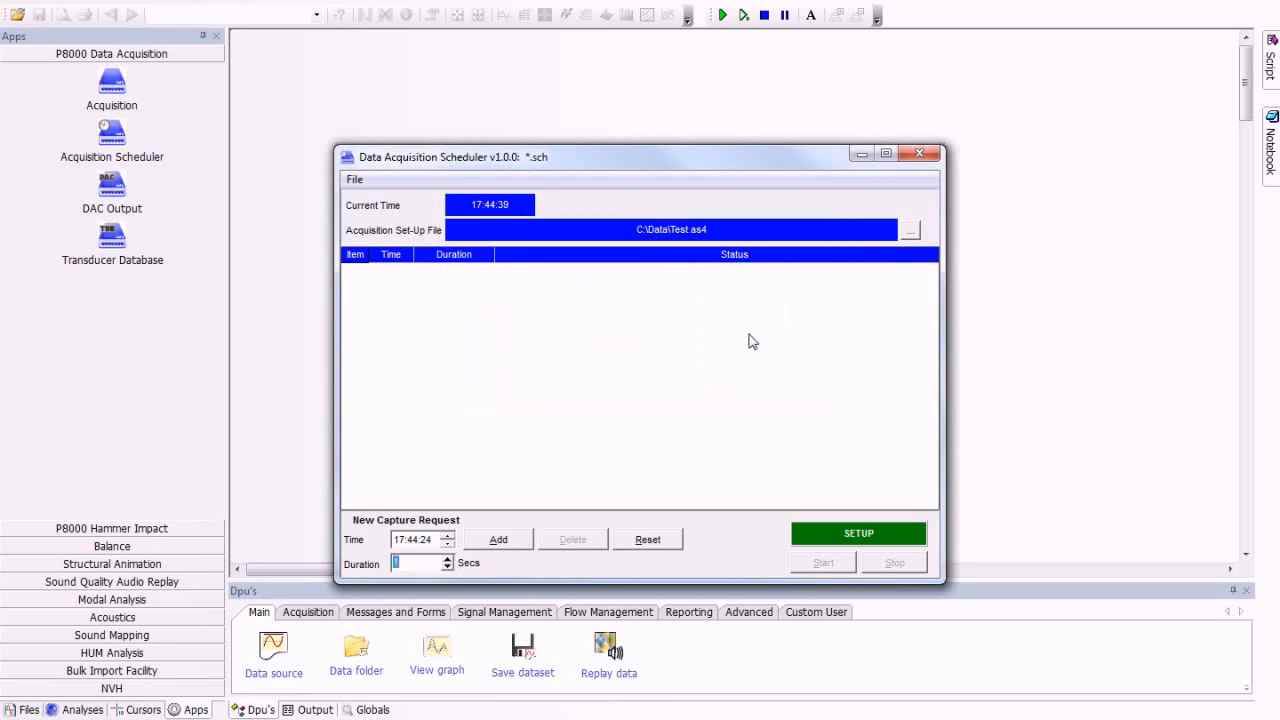
Step: Add a capture request to the schedule at 17:46:30 with a duration of 5 seconds
left_click(418, 541)
double_click(418, 565)
type("5")
left_click(418, 541)
left_click(427, 540)
left_click(412, 541)
left_click(488, 543)
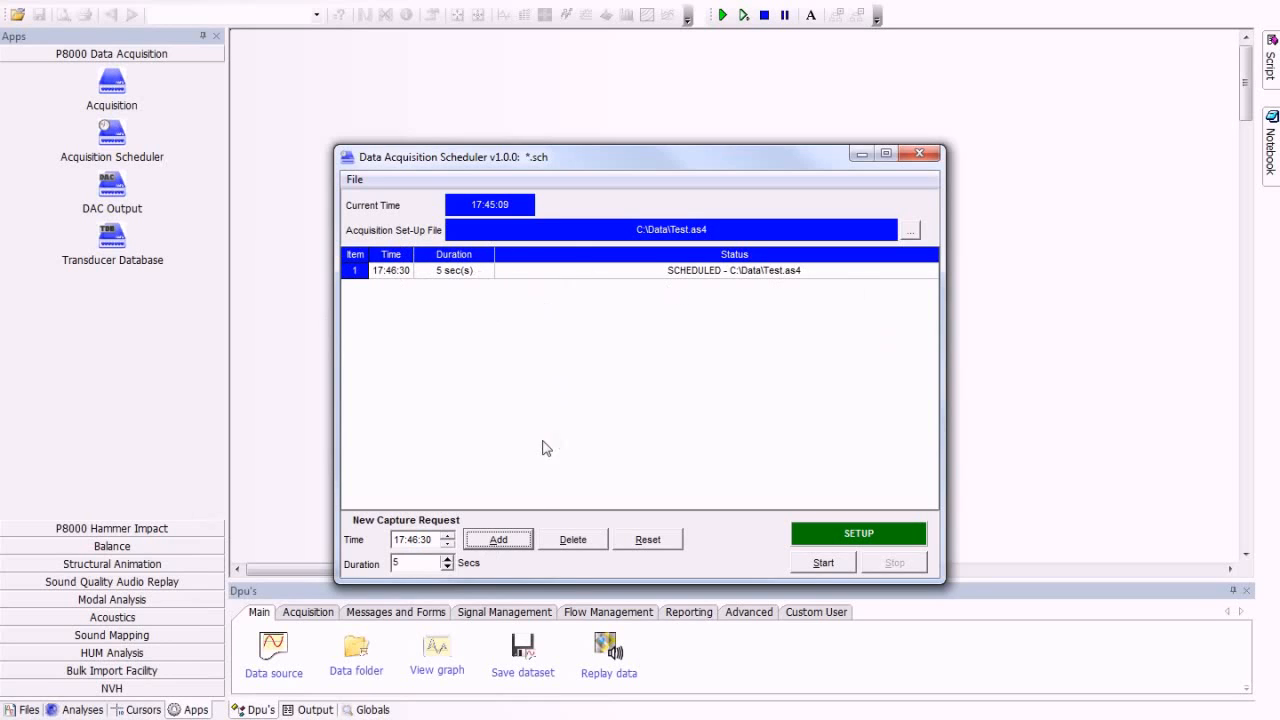
Step: Add a second 5-second capture request at 17:46:50 and start the schedule
left_click(426, 540)
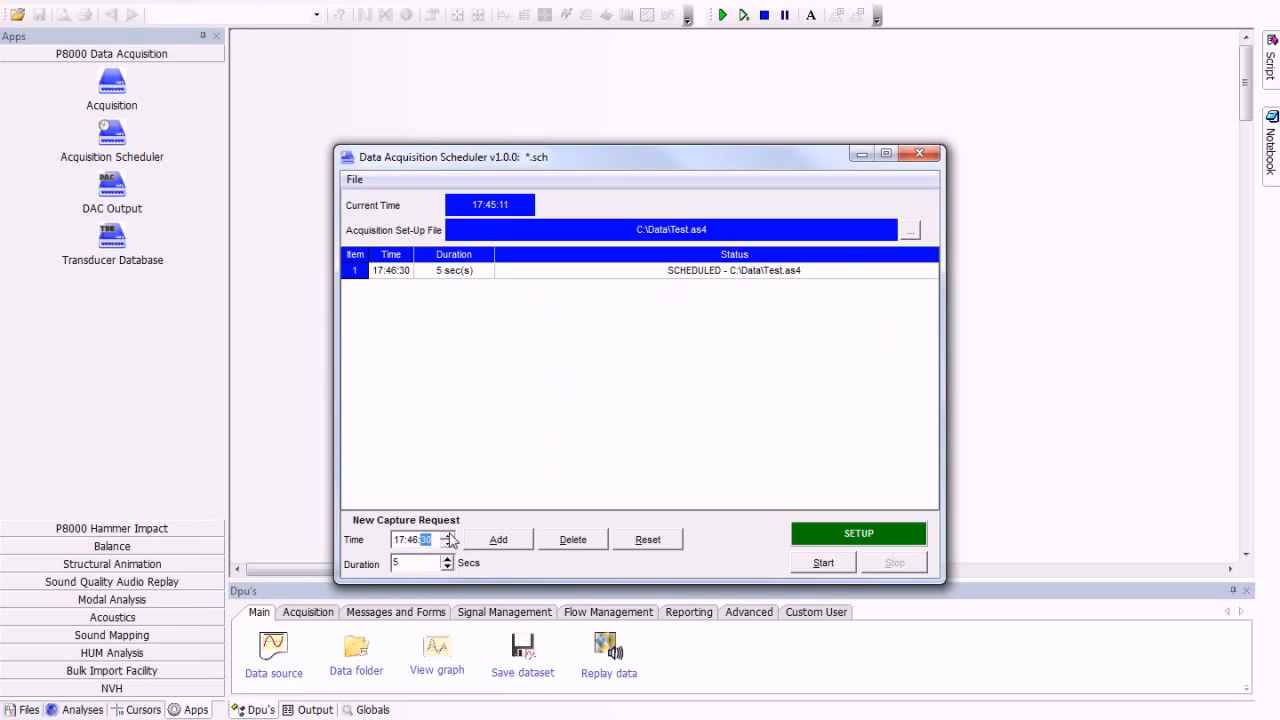
double_click(448, 536)
left_click(502, 541)
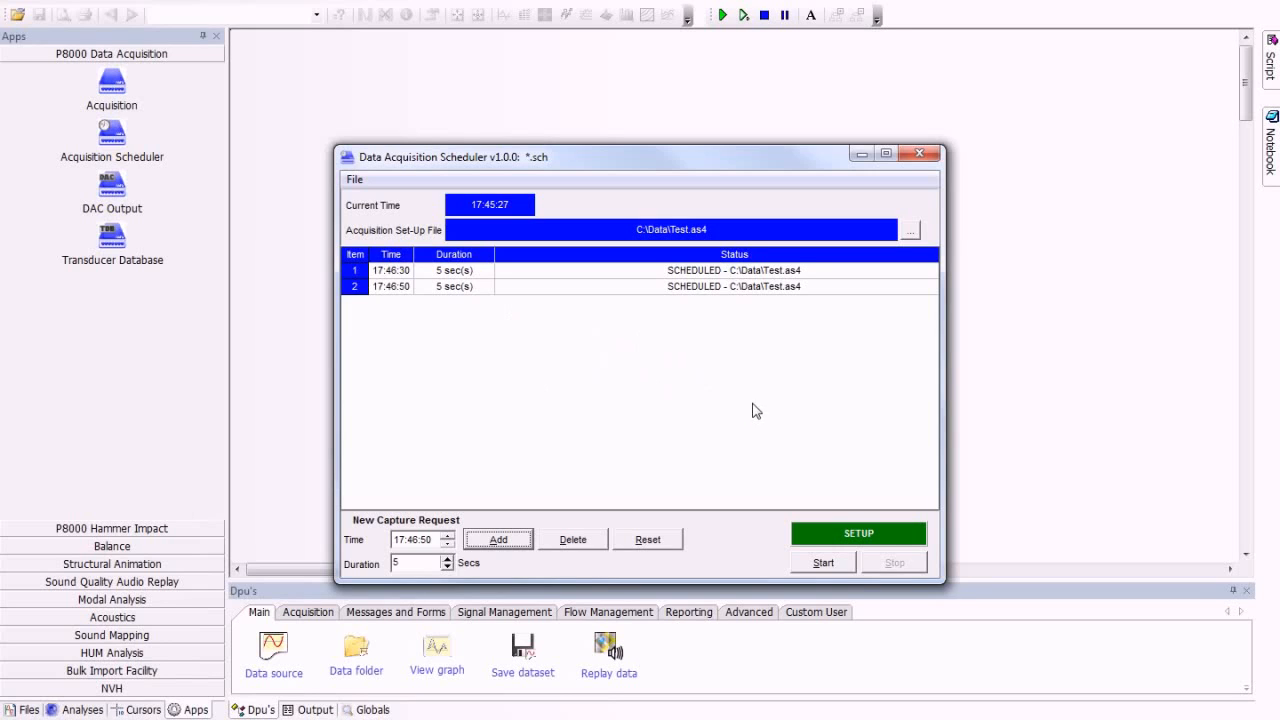
left_click(822, 563)
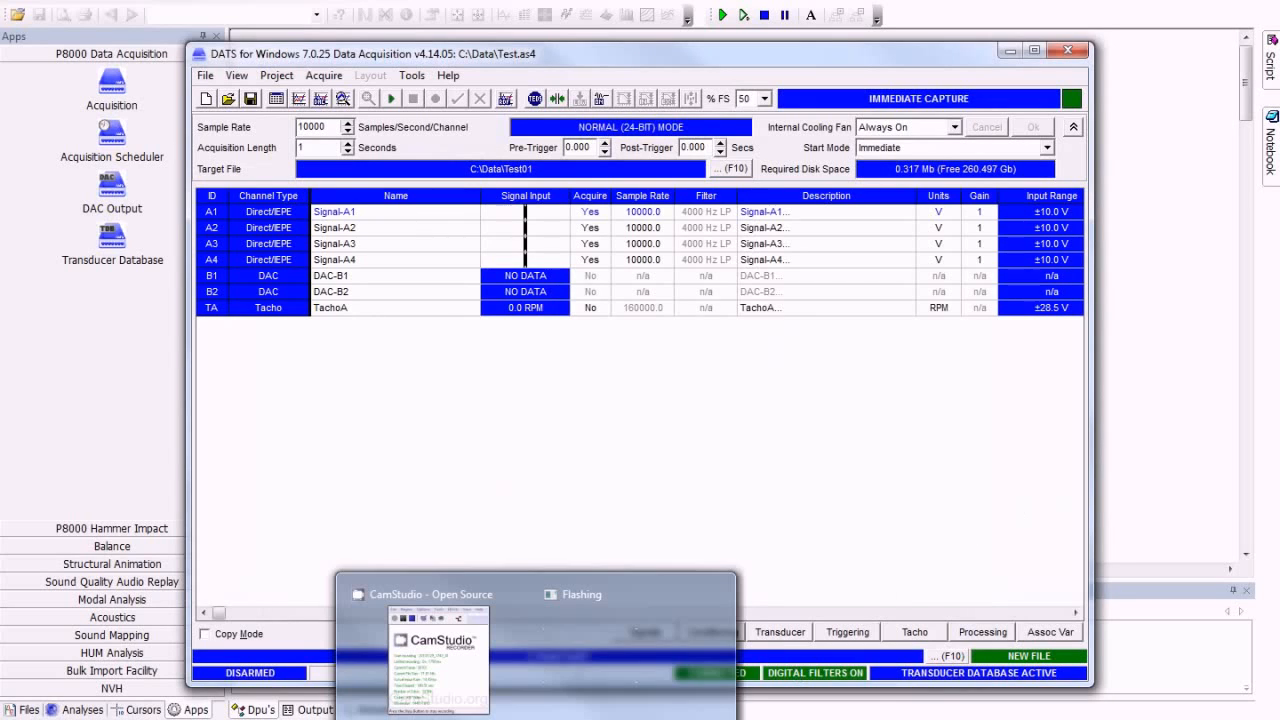
Step: Bring the Data Acquisition Scheduler window to the front and check the status of the scheduled captures
left_click(536, 719)
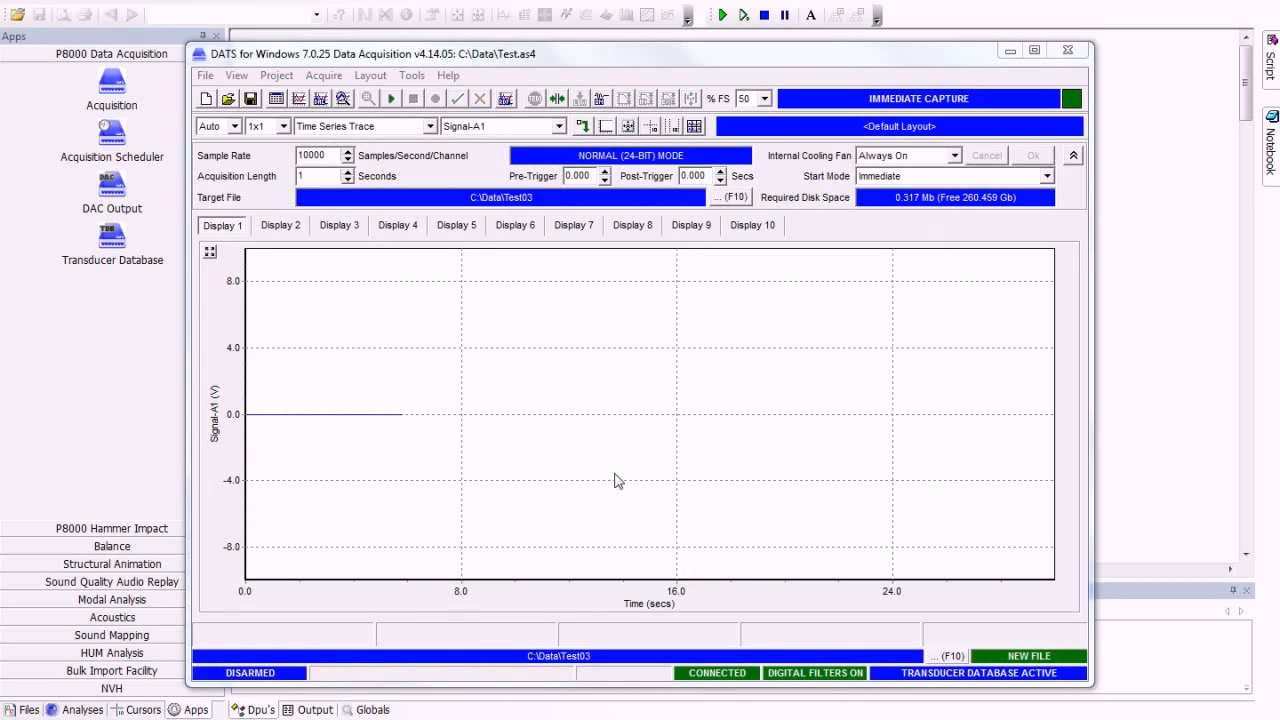
mouse_move(536, 719)
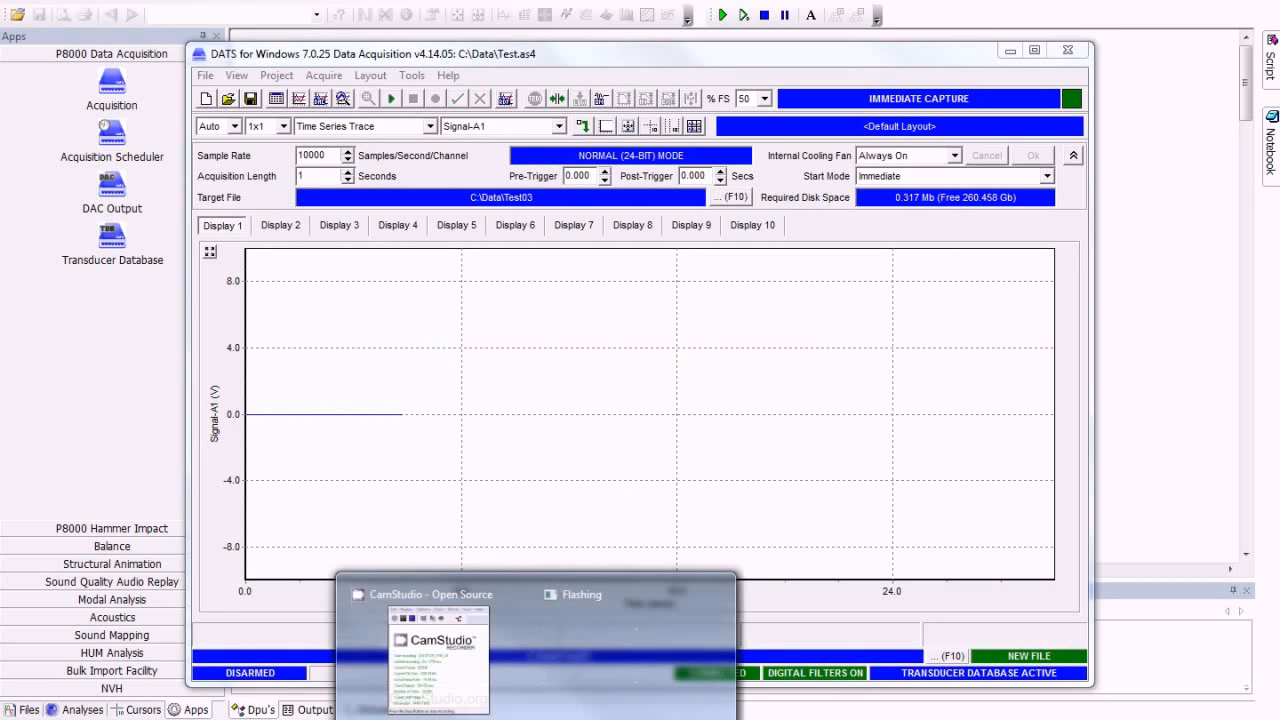
left_click(630, 650)
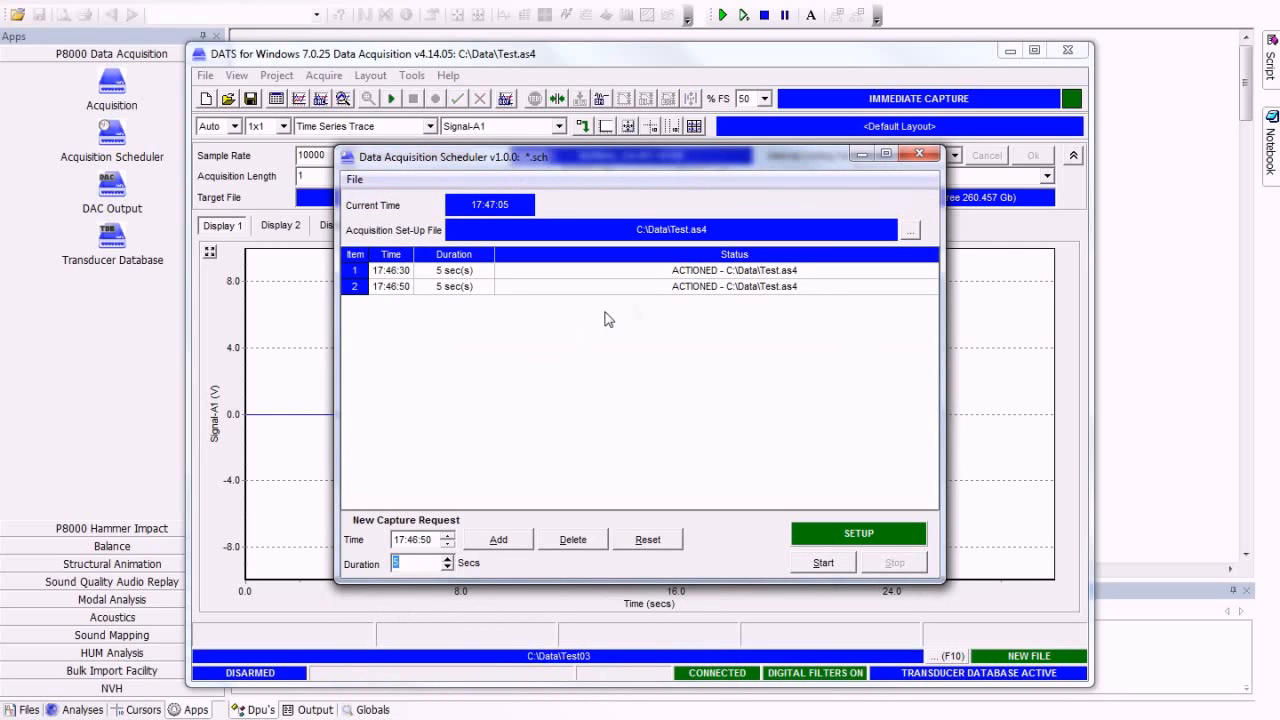